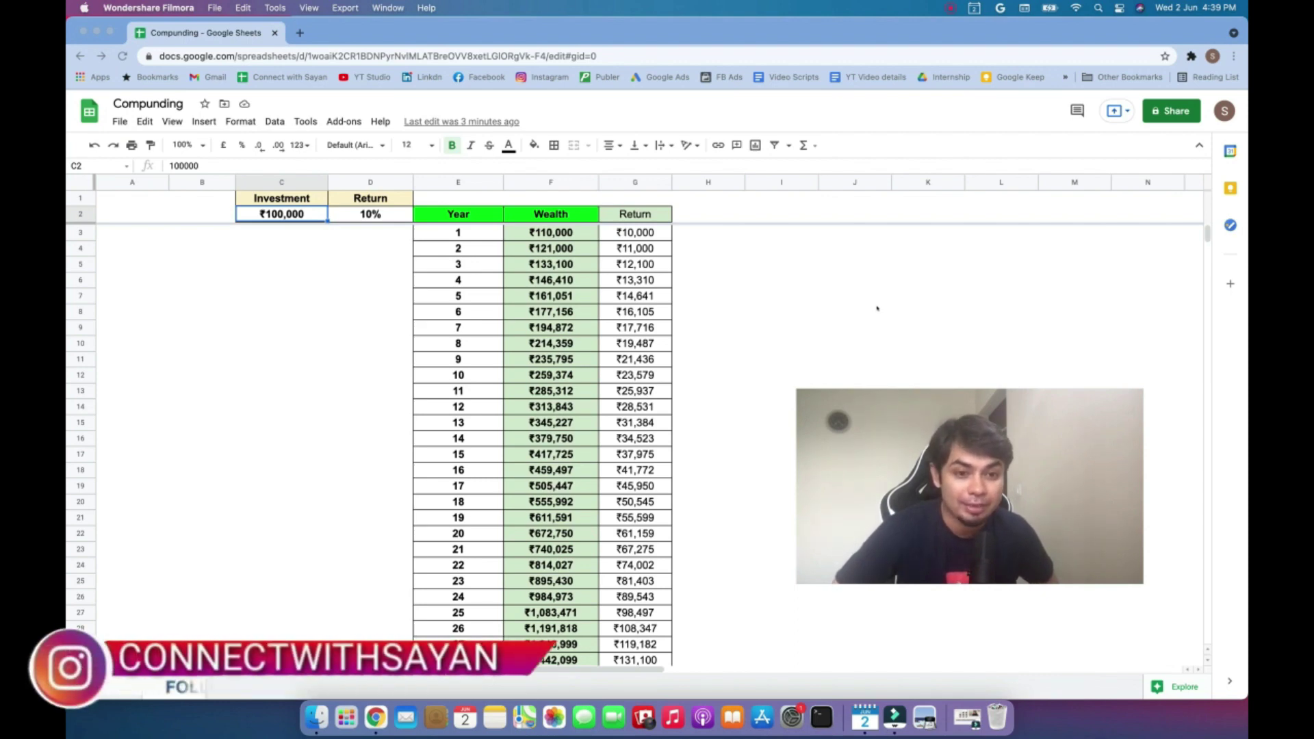
Step: Examine the wealth and return cells for years 1 and 2 against the investment and return rate inputs
click(567, 247)
click(558, 233)
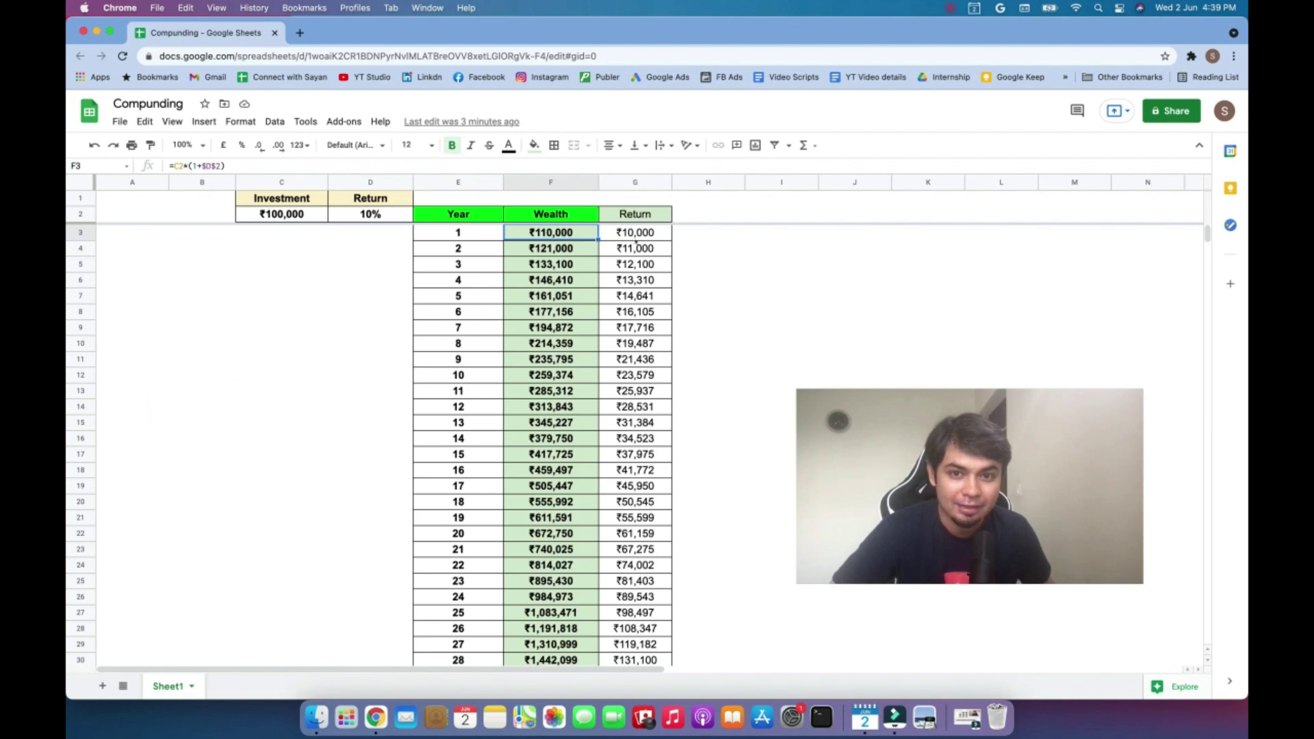
click(635, 236)
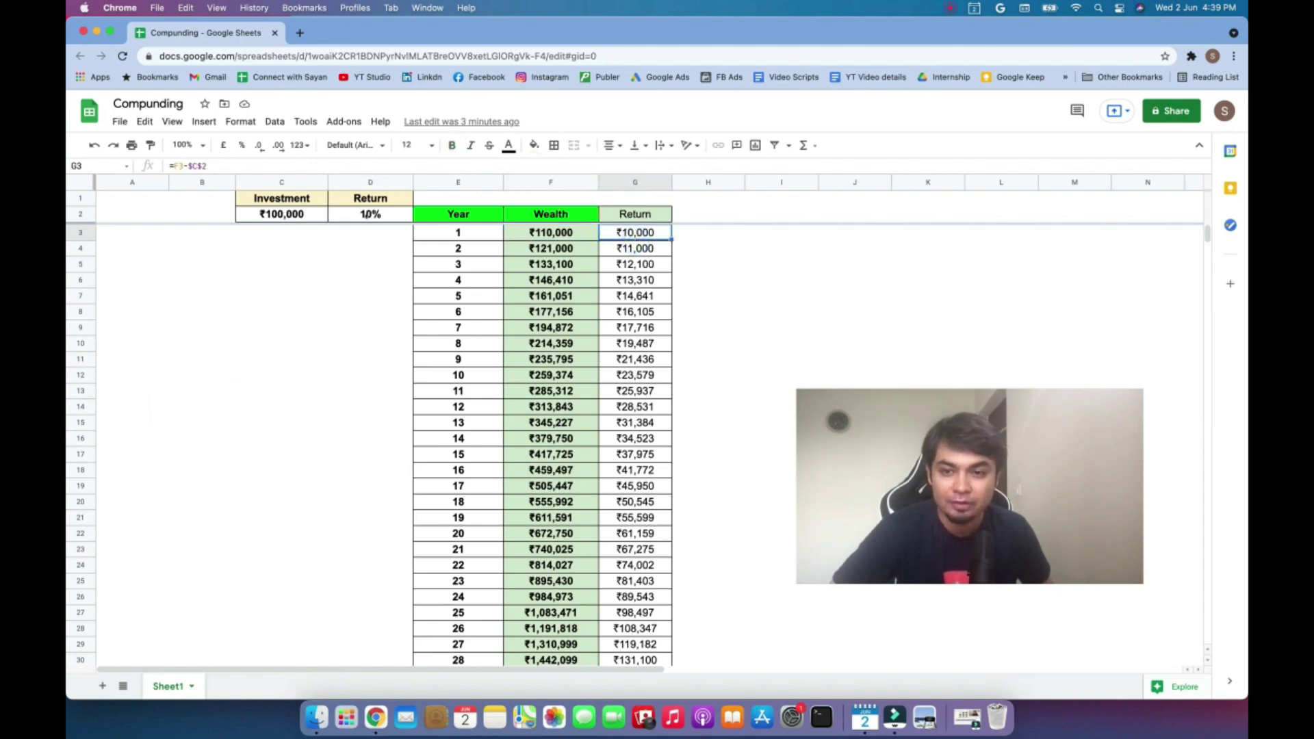
click(366, 214)
click(294, 217)
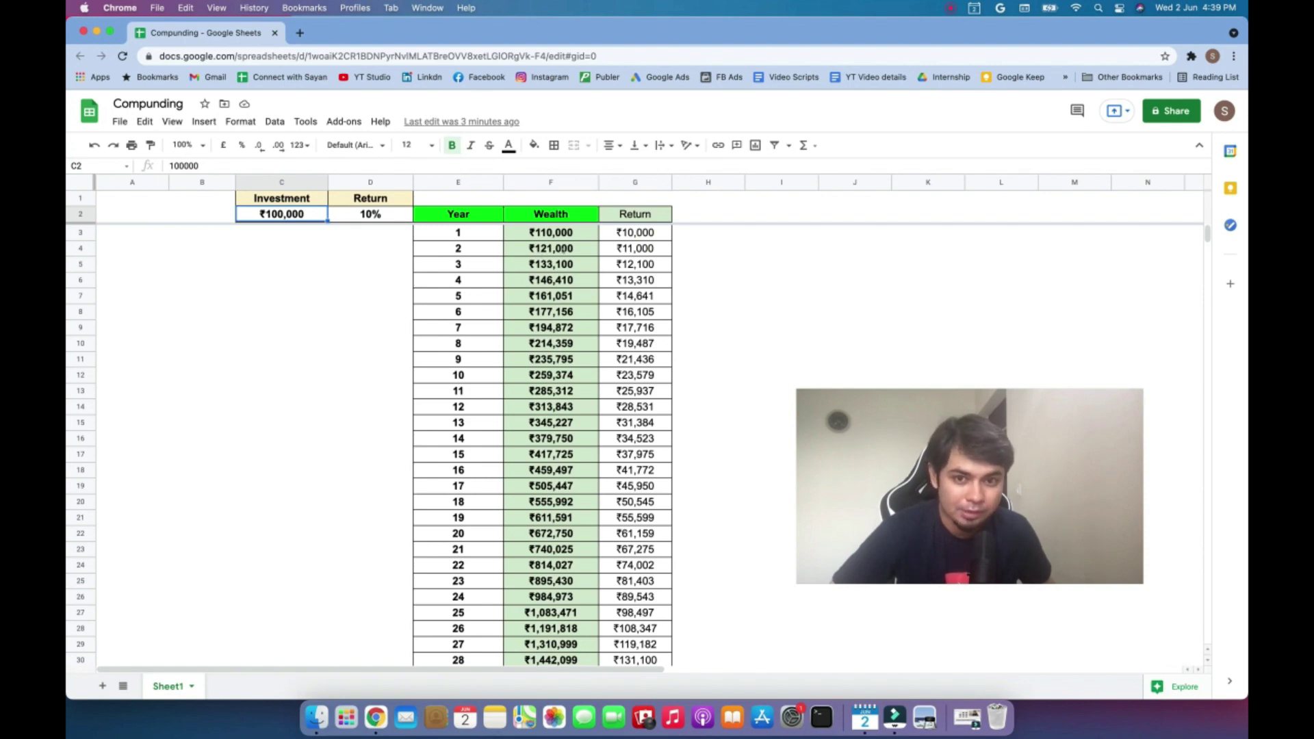
click(619, 248)
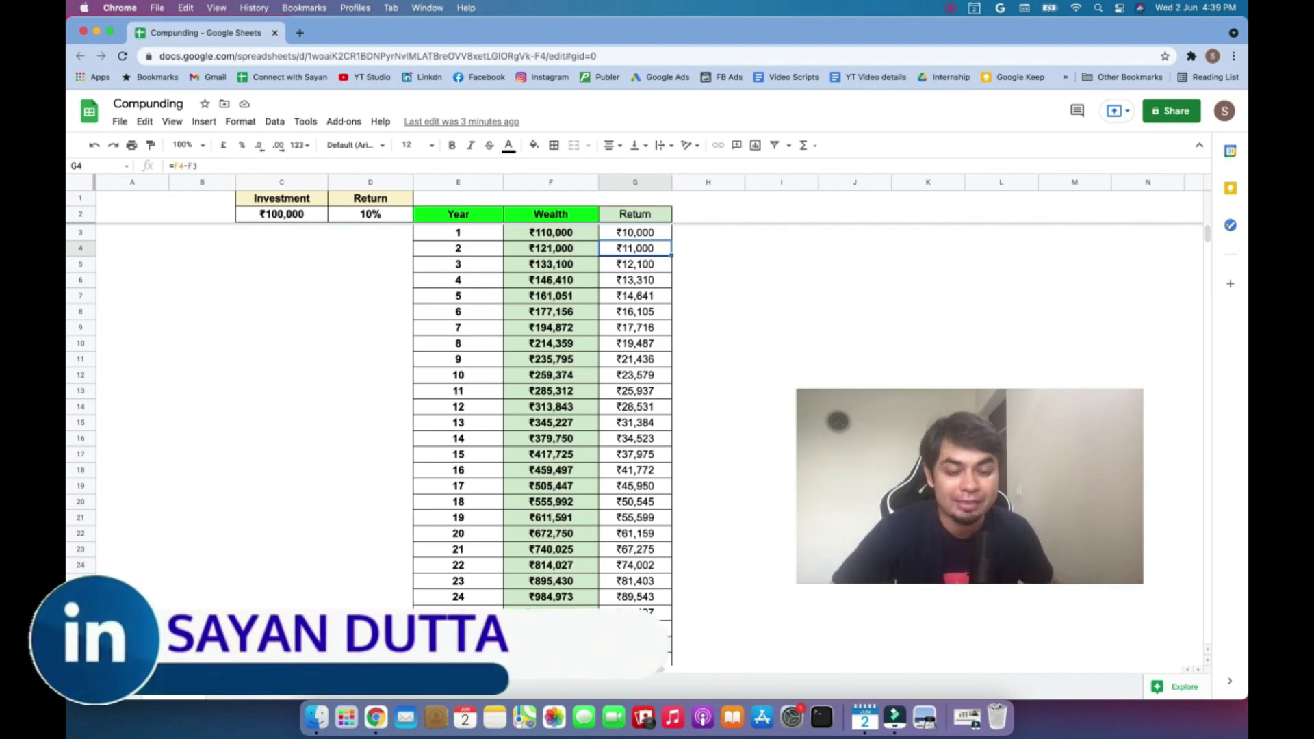
Step: Review the wealth and yearly return in the rows for years 5, 8 and 12
click(470, 296)
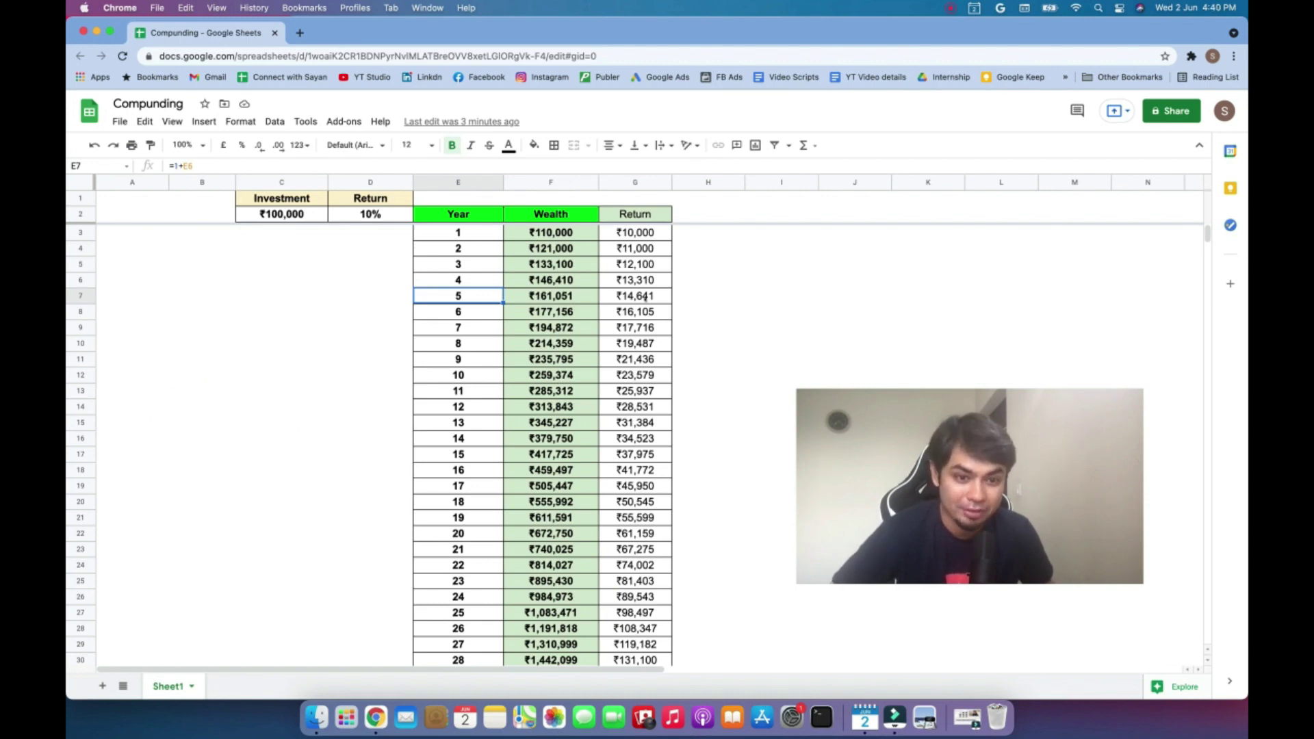
click(460, 344)
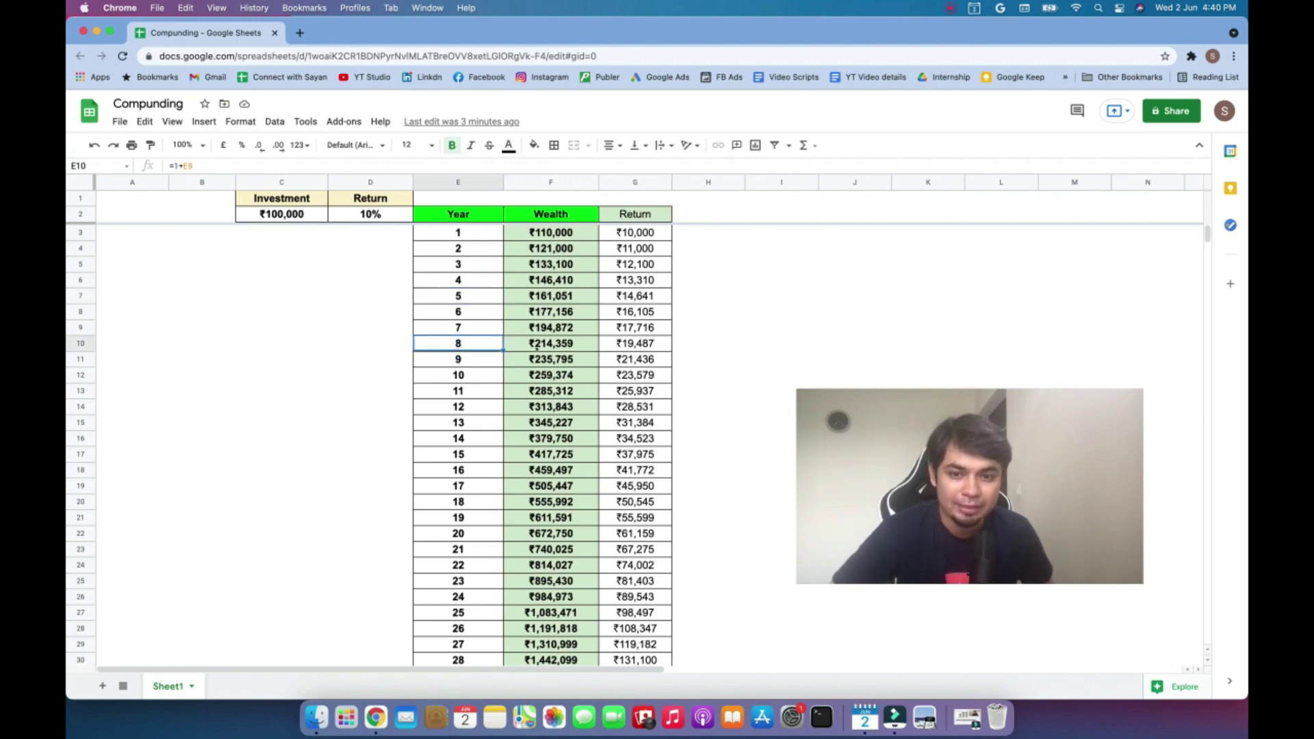
click(537, 347)
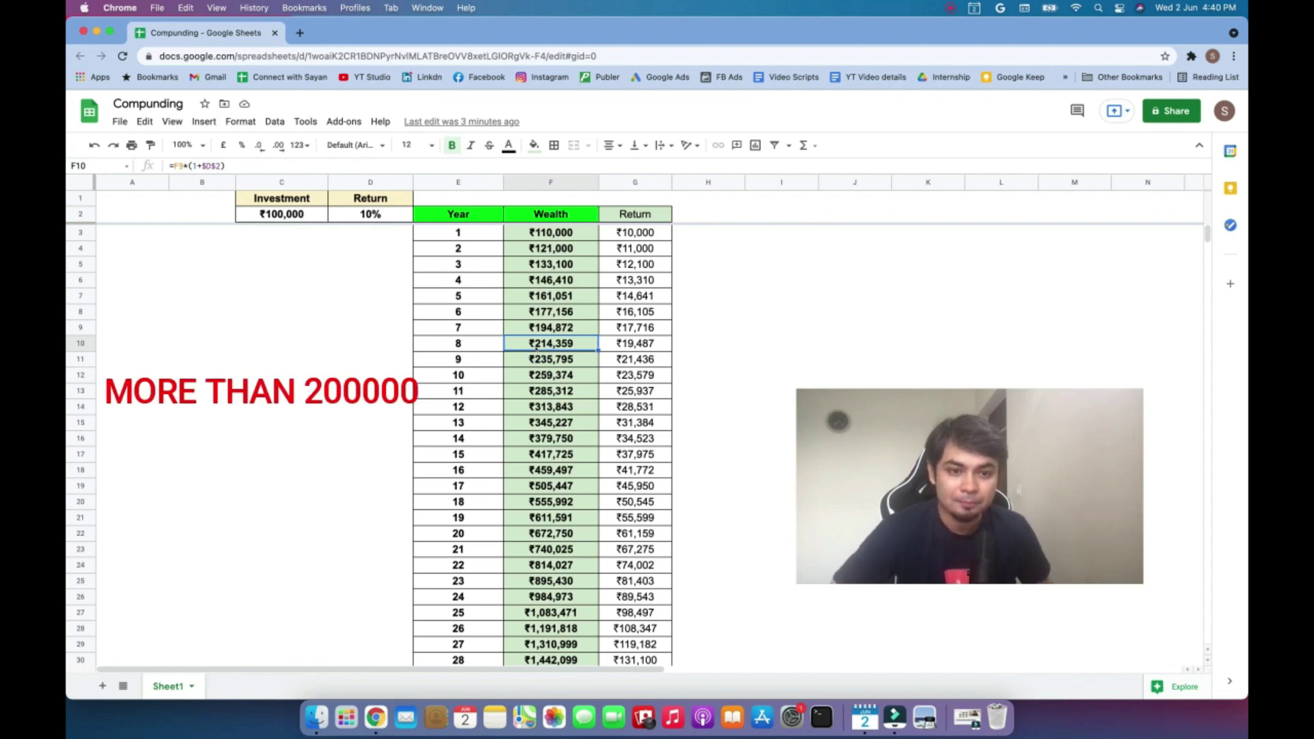
click(624, 349)
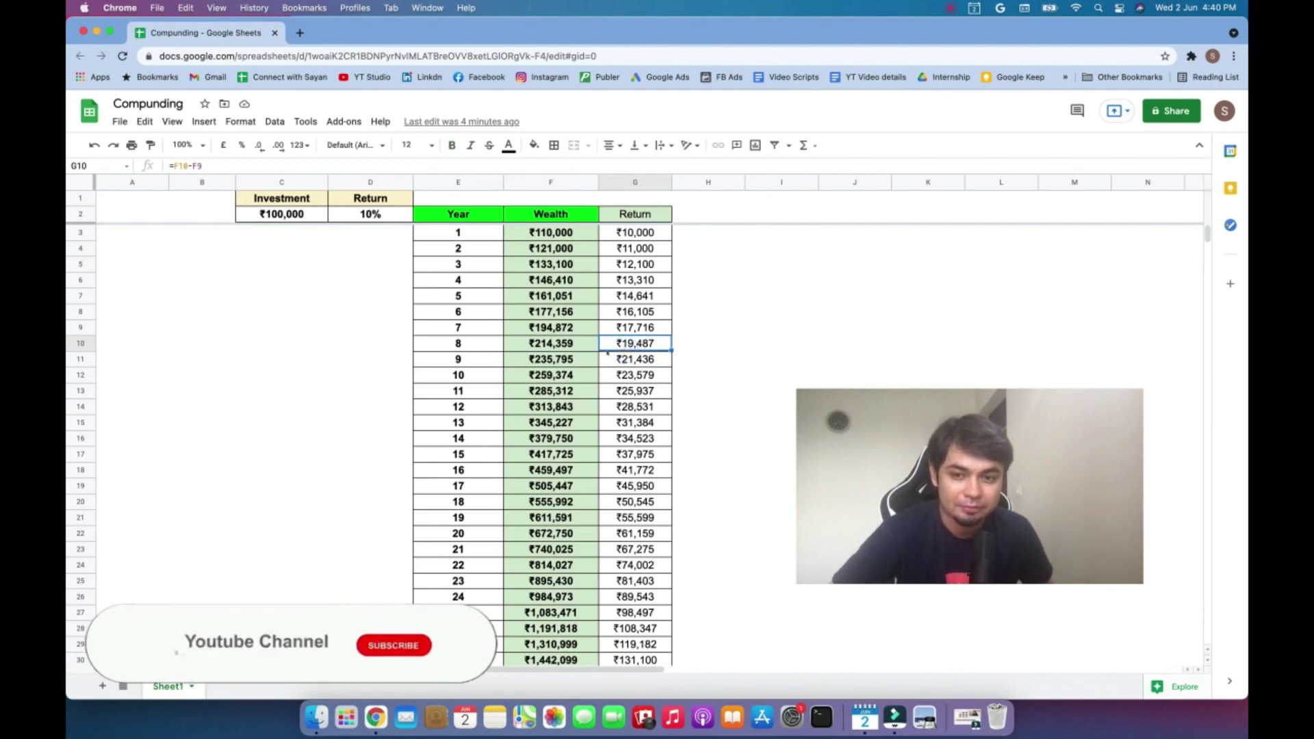
click(467, 409)
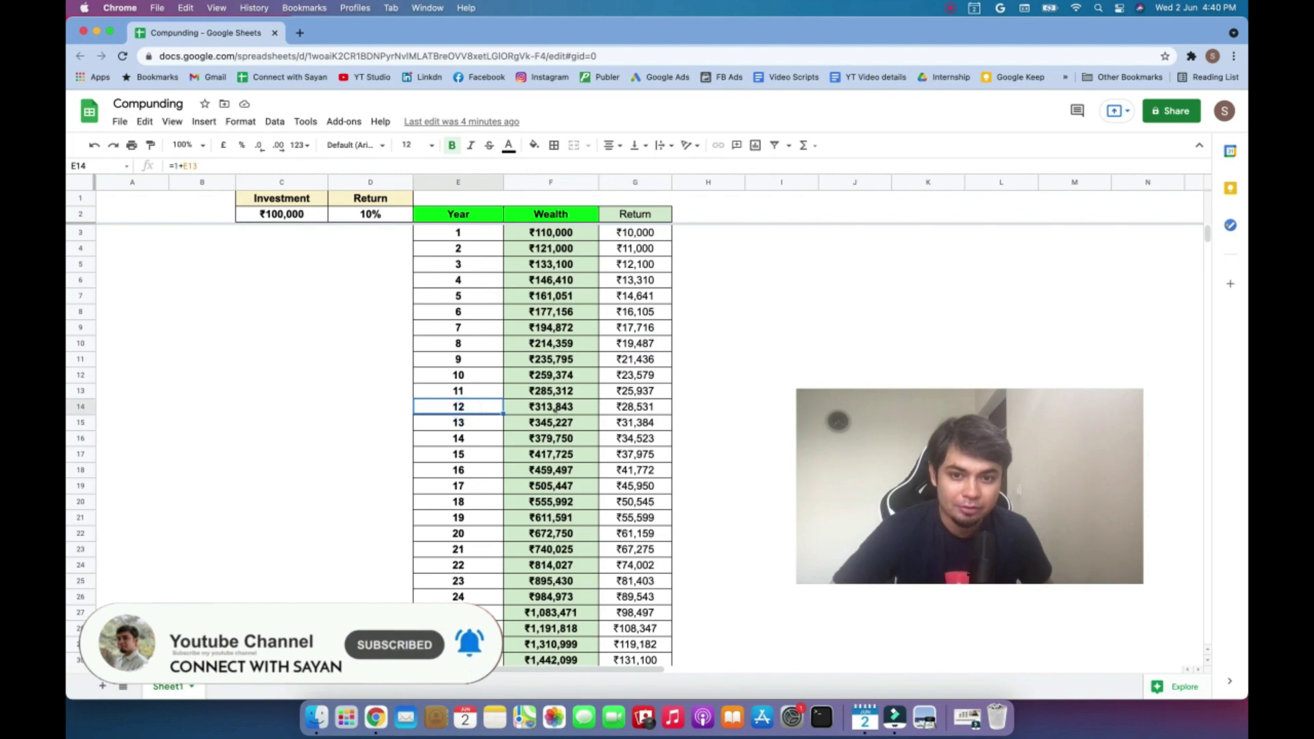
click(553, 409)
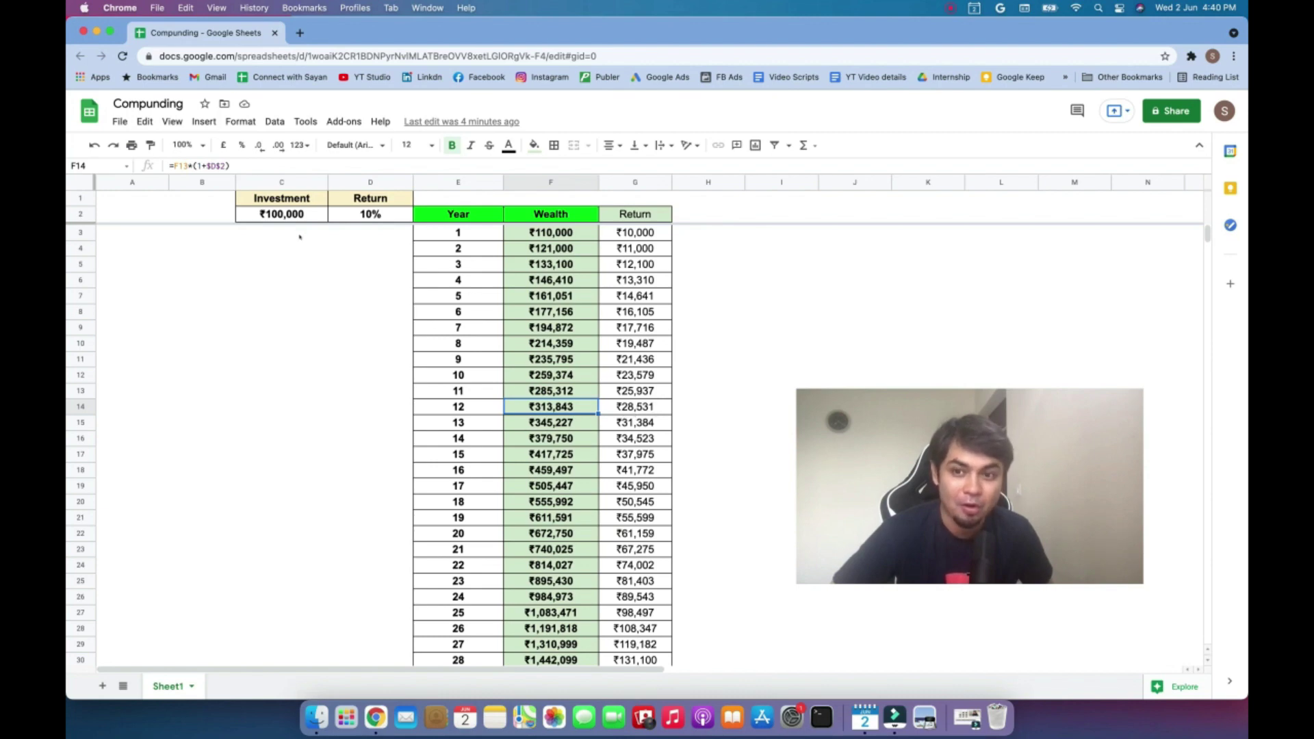
Step: Compare the yearly returns for years 17, 26 and 30 with the initial investment
scroll(488, 541, down, 3)
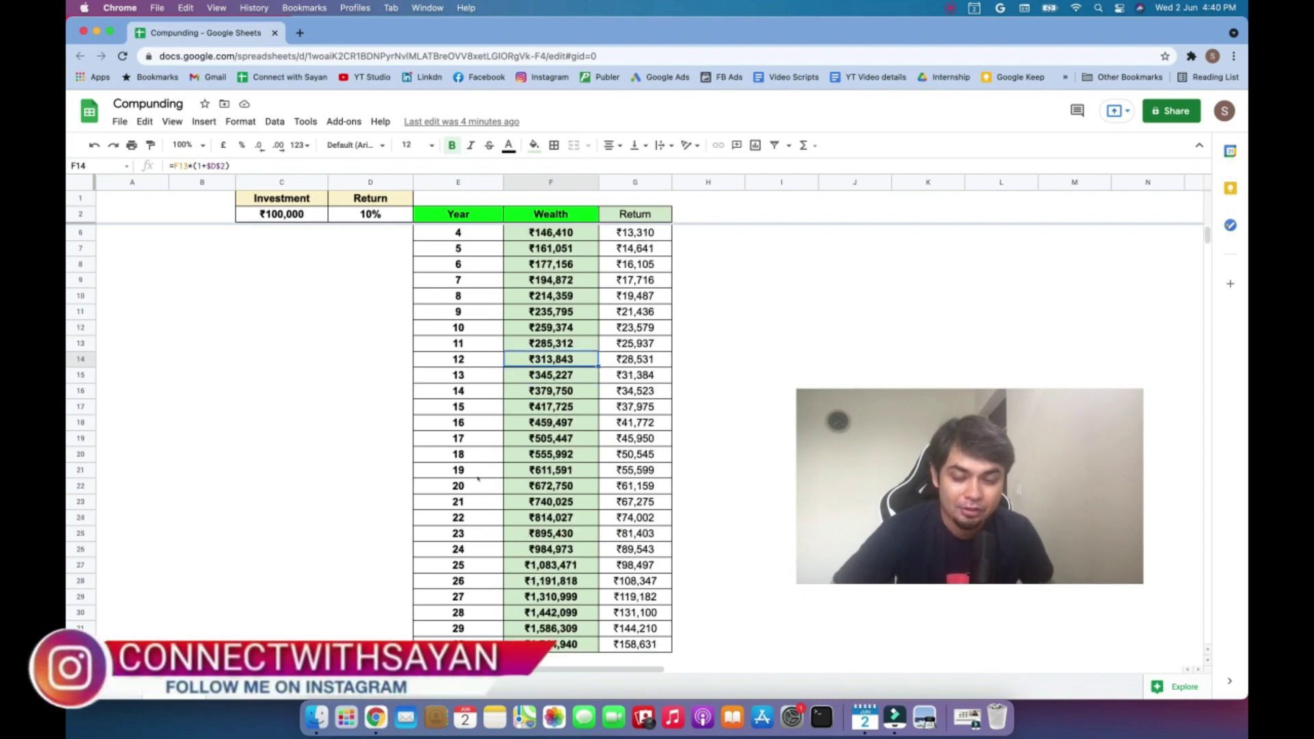
click(470, 440)
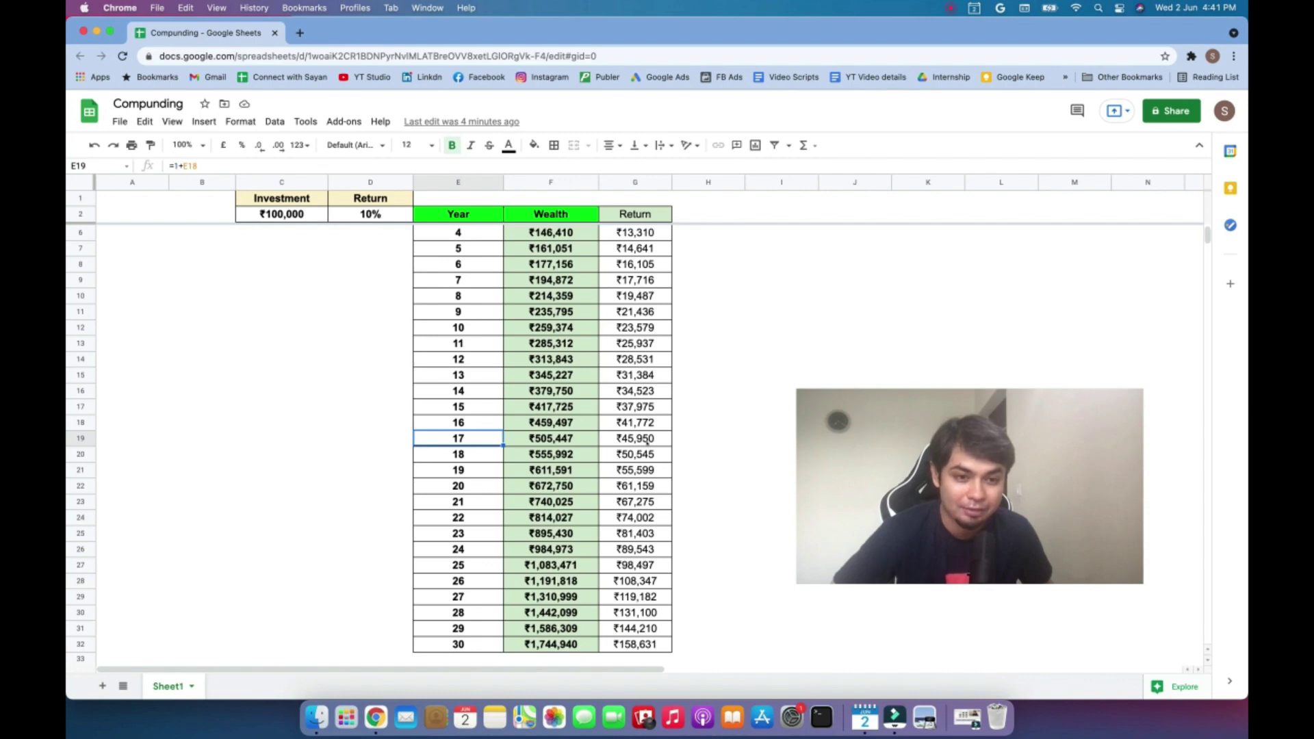
click(475, 644)
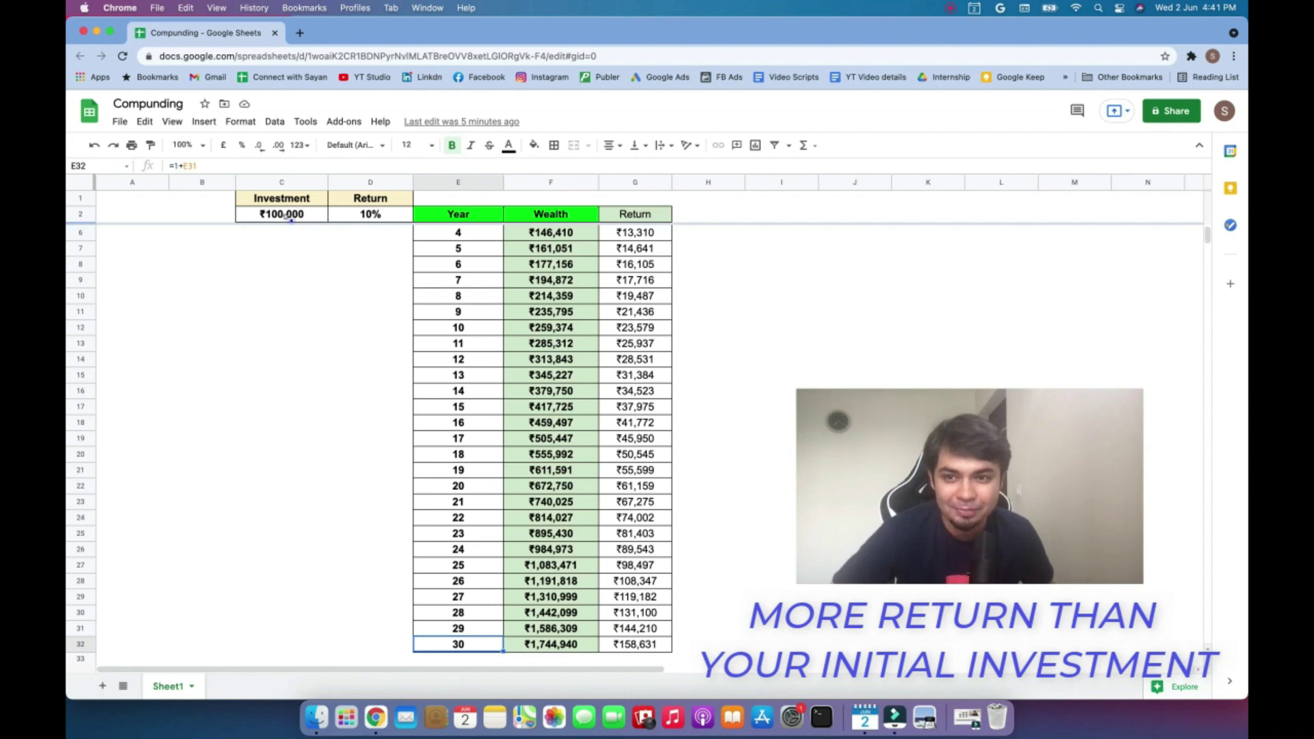
scroll(285, 215, up, 2)
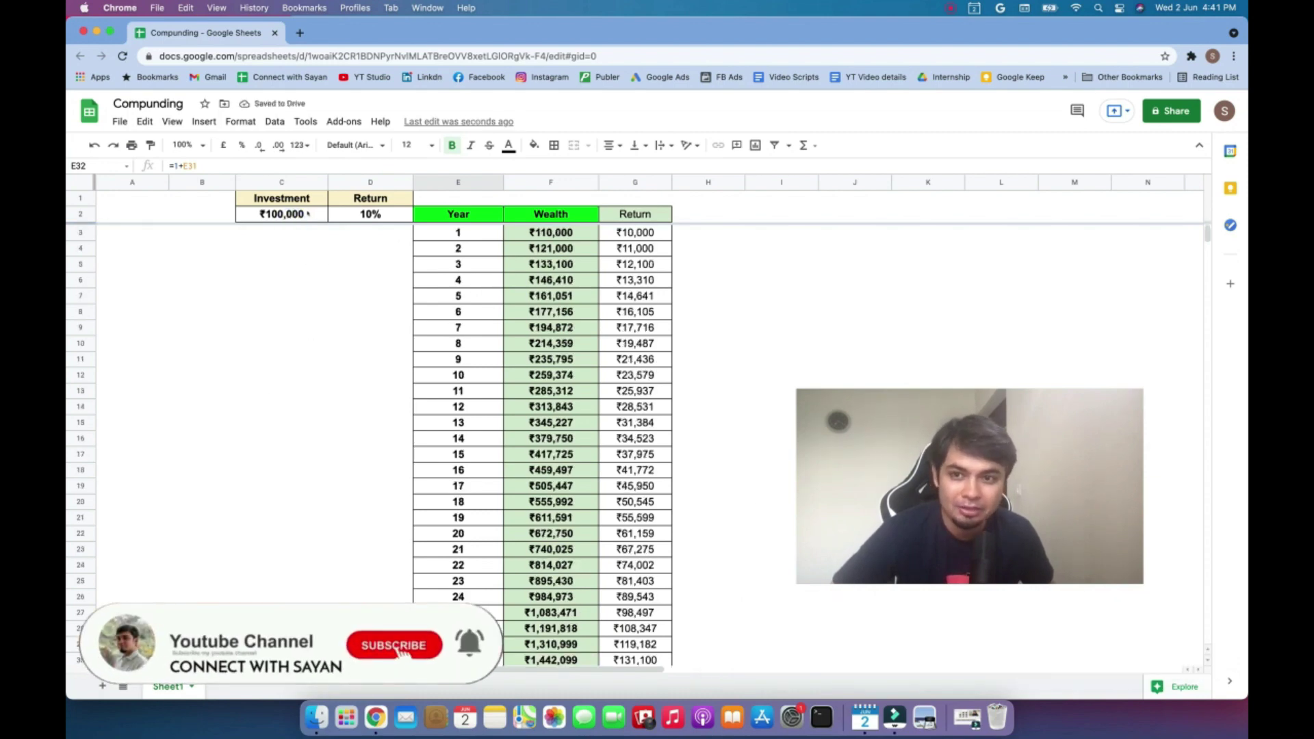
scroll(629, 614, down, 1)
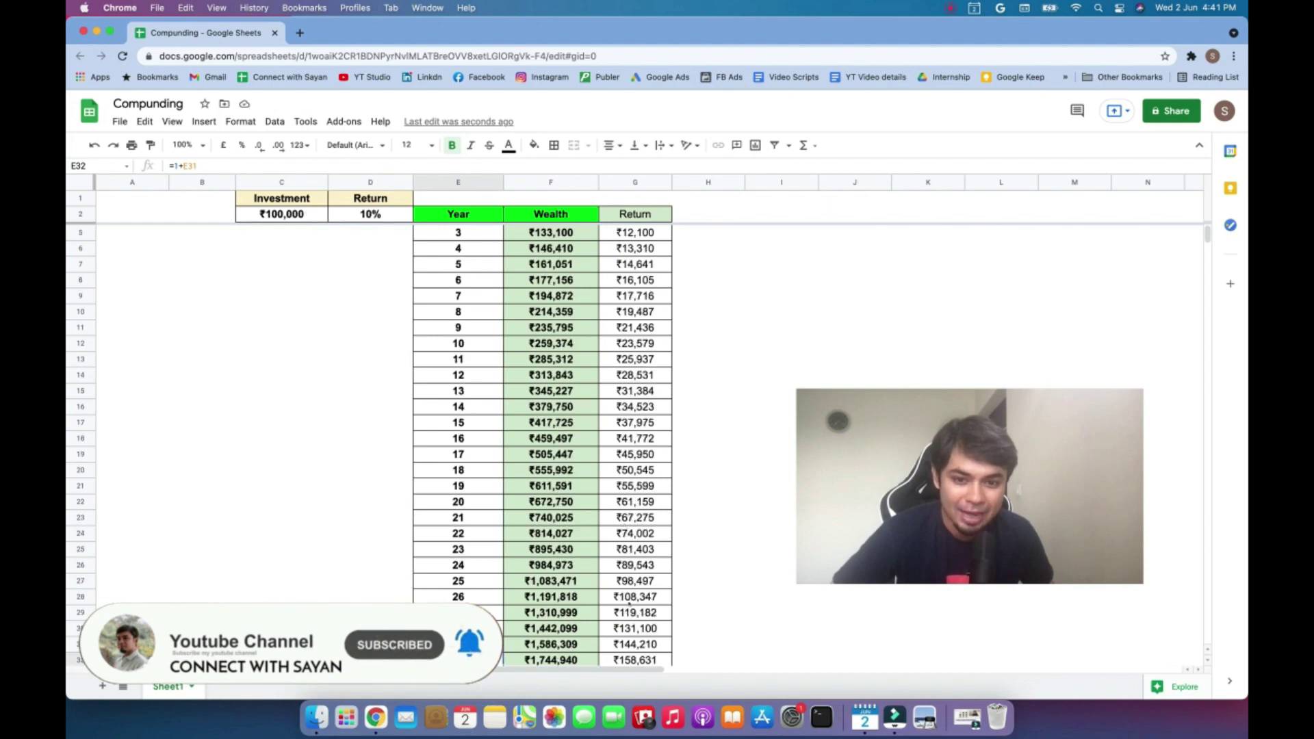
click(472, 598)
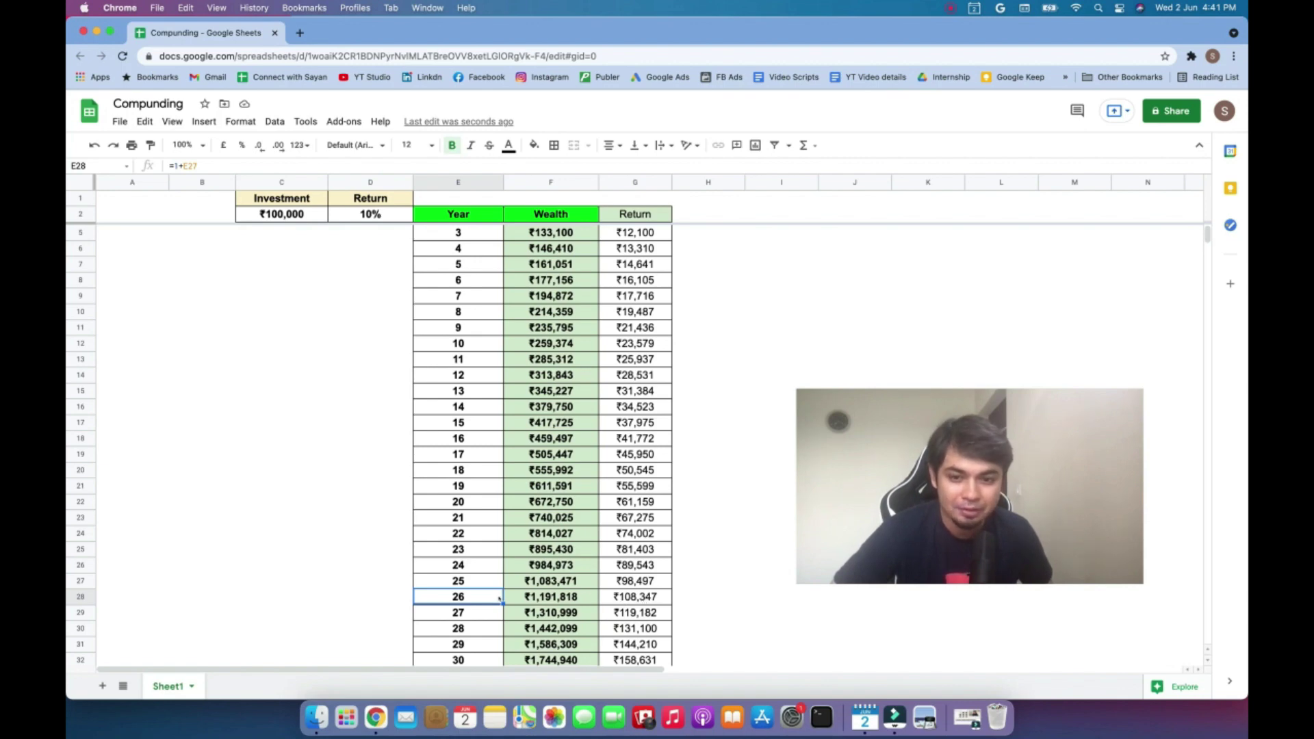
scroll(499, 597, up, 2)
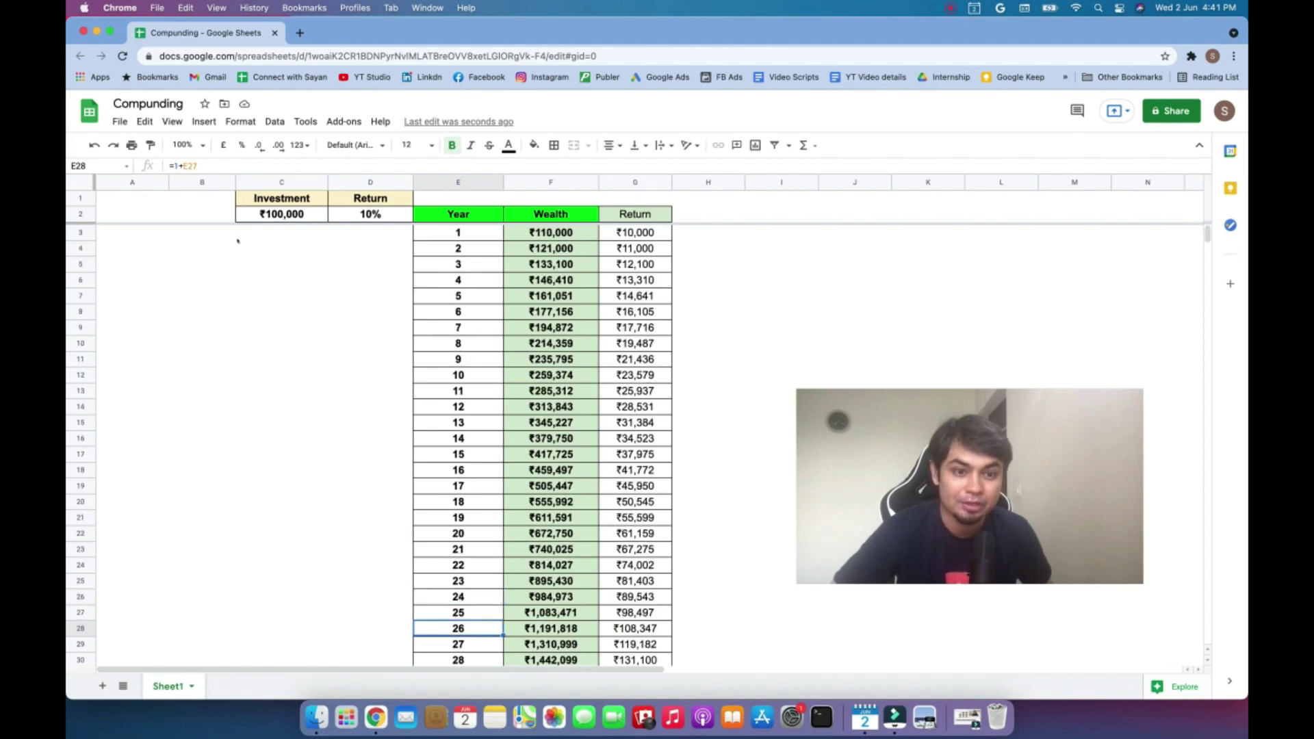
Step: Set the return rate in D2 to 15%
scroll(367, 543, down, 5)
scroll(366, 544, up, 5)
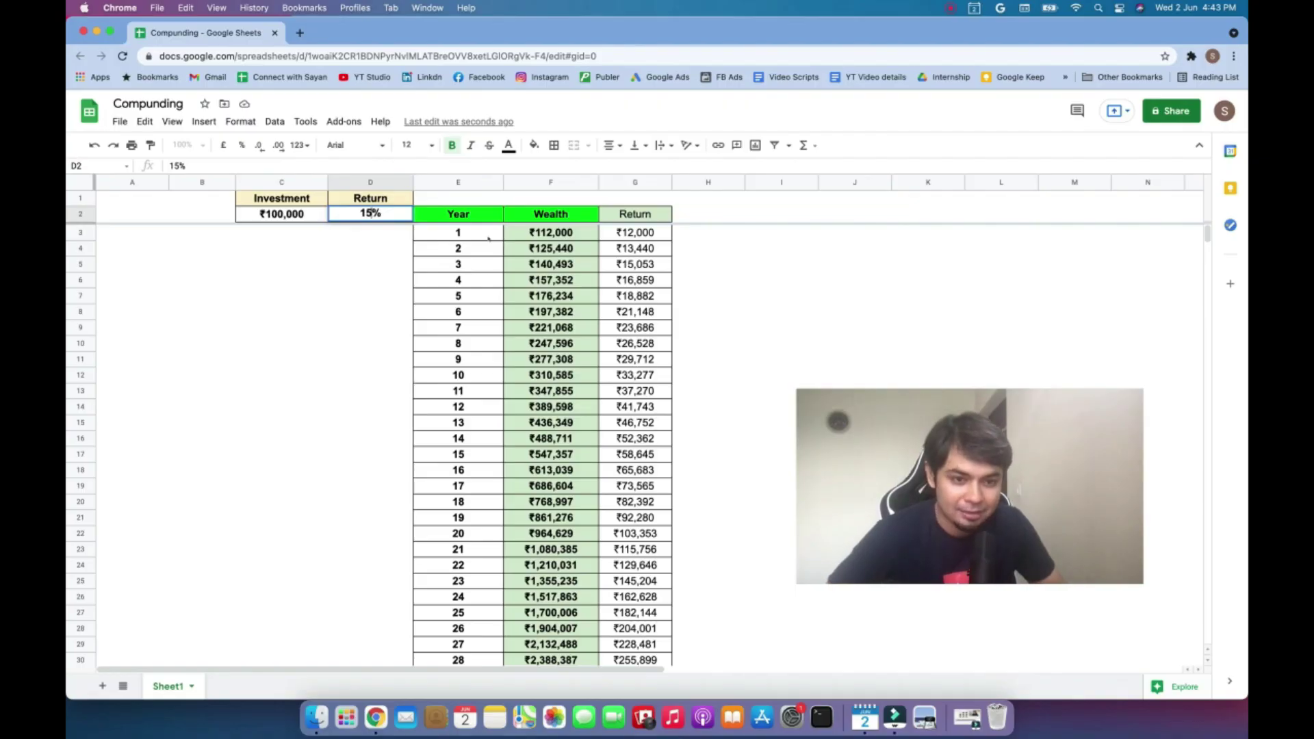
key(Return)
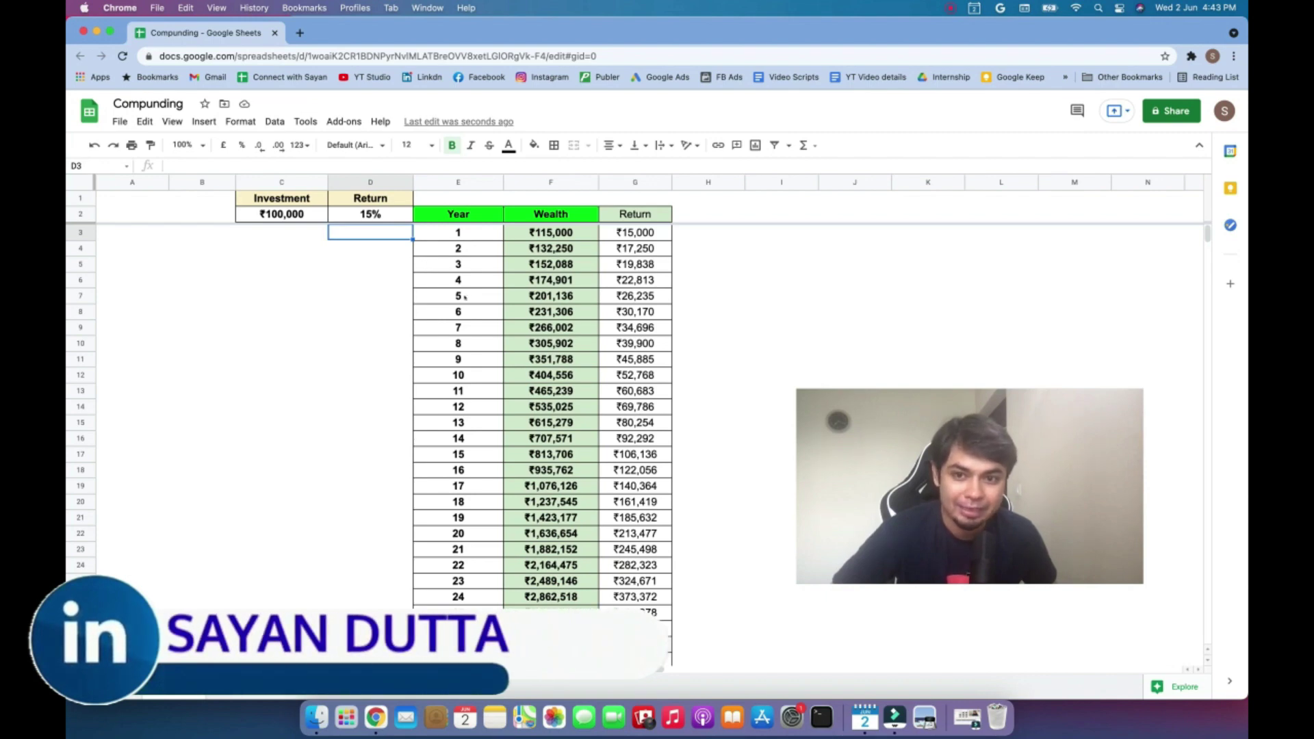
Step: Examine the recalculated wealth and return for years 5, 10, 20 and 30
click(465, 297)
click(540, 298)
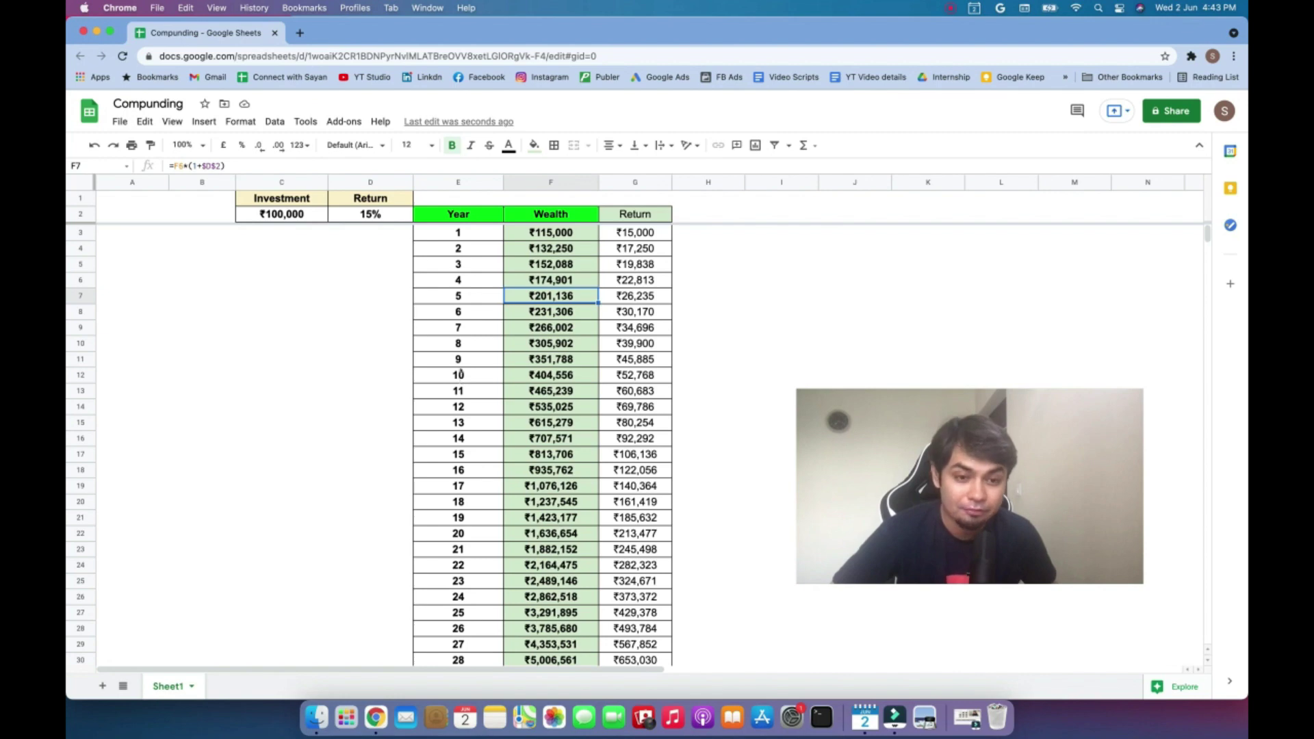
click(457, 375)
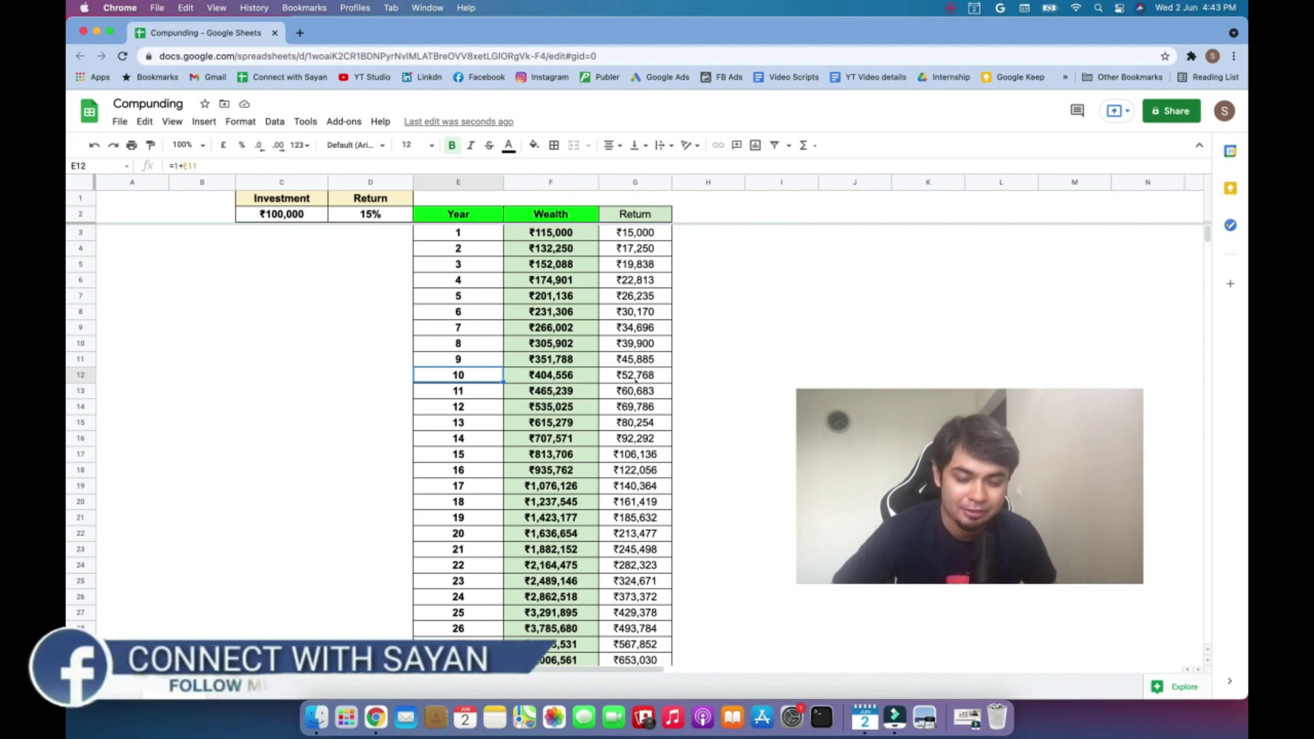
scroll(469, 486, down, 1)
click(470, 486)
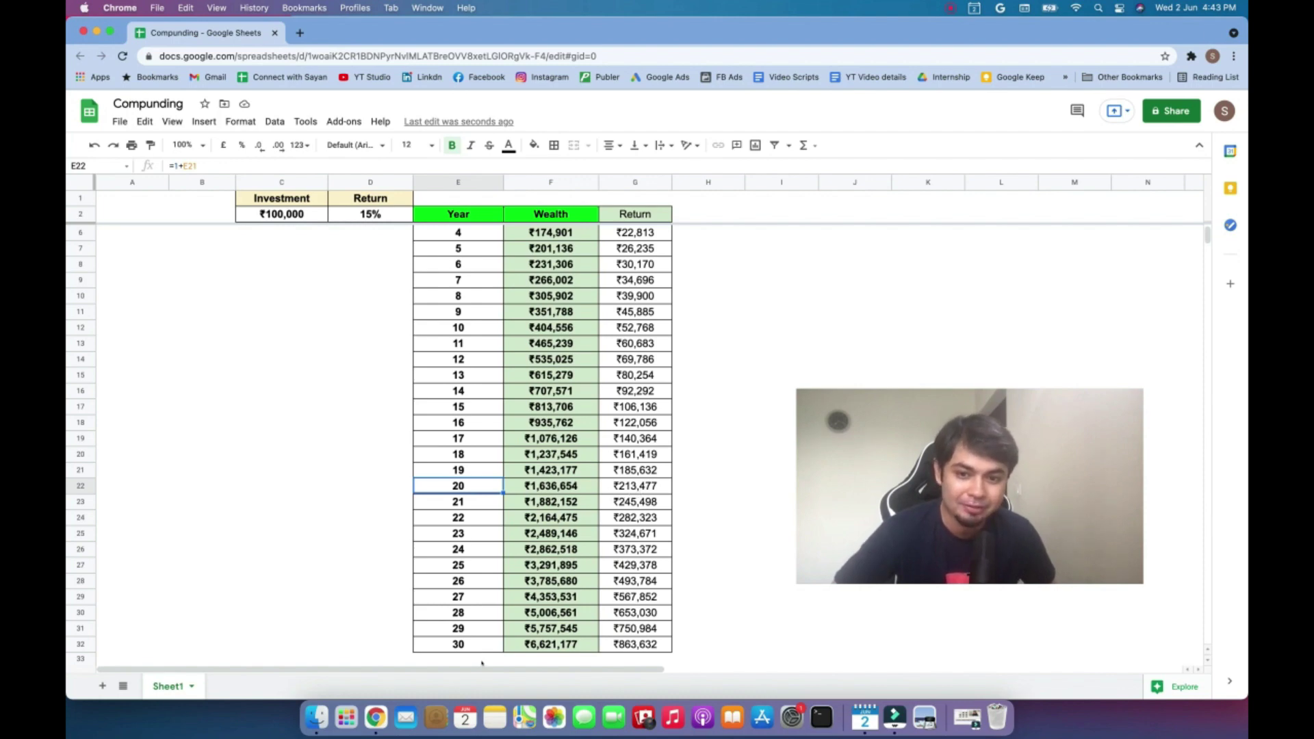
click(458, 644)
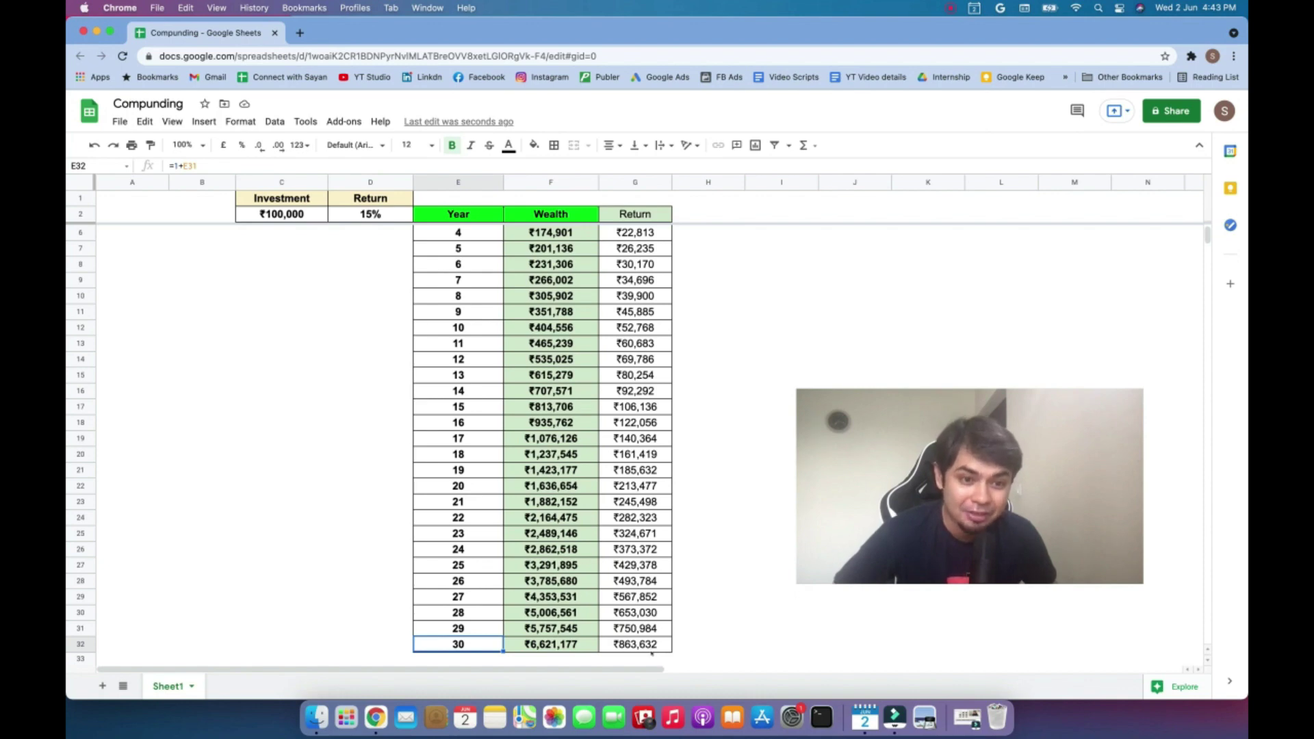
Step: Set the investment amount in C2 to 1000000
scroll(652, 651, up, 1)
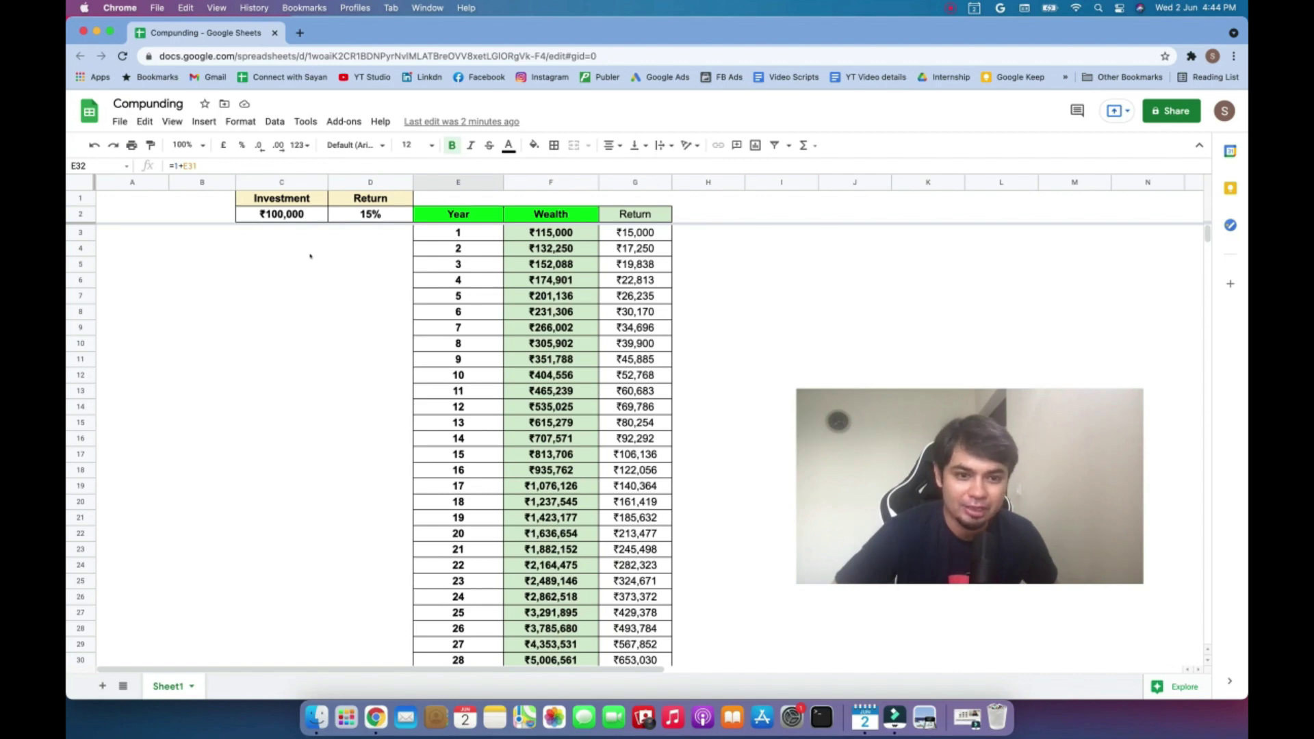
double_click(272, 214)
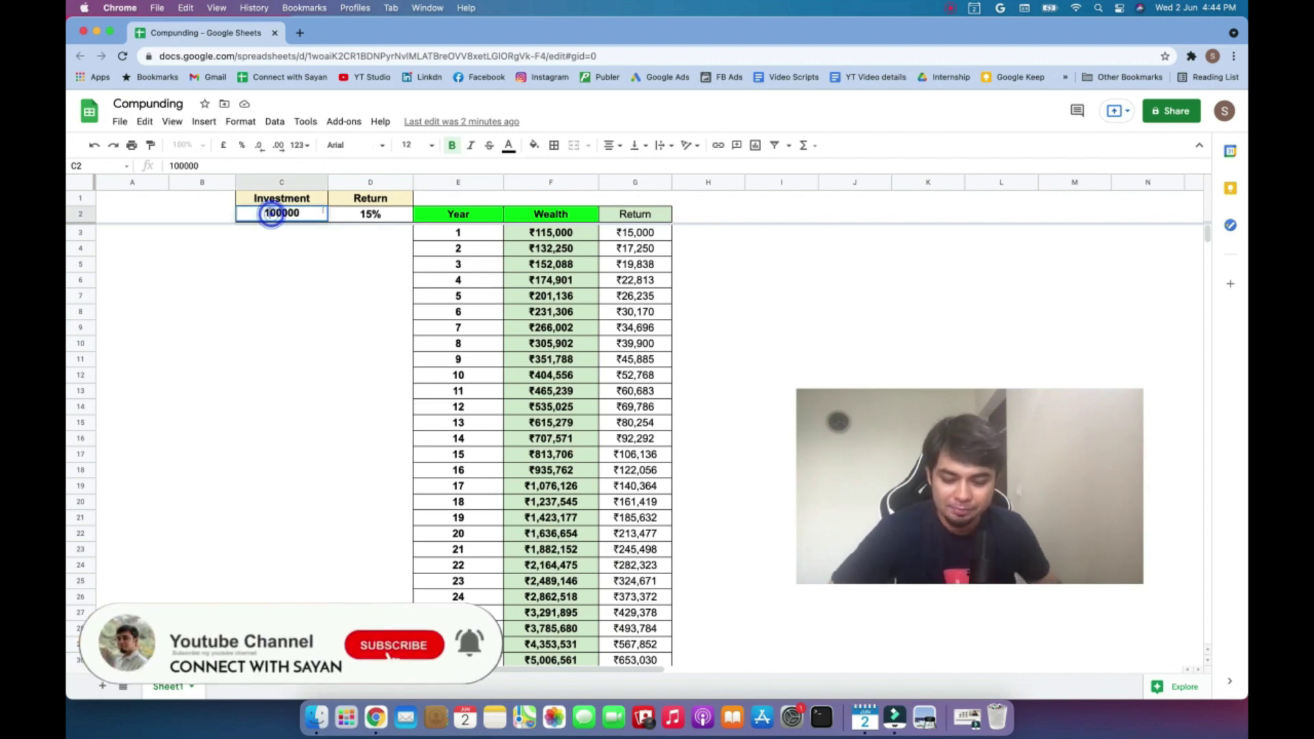
text(0)
key(Return)
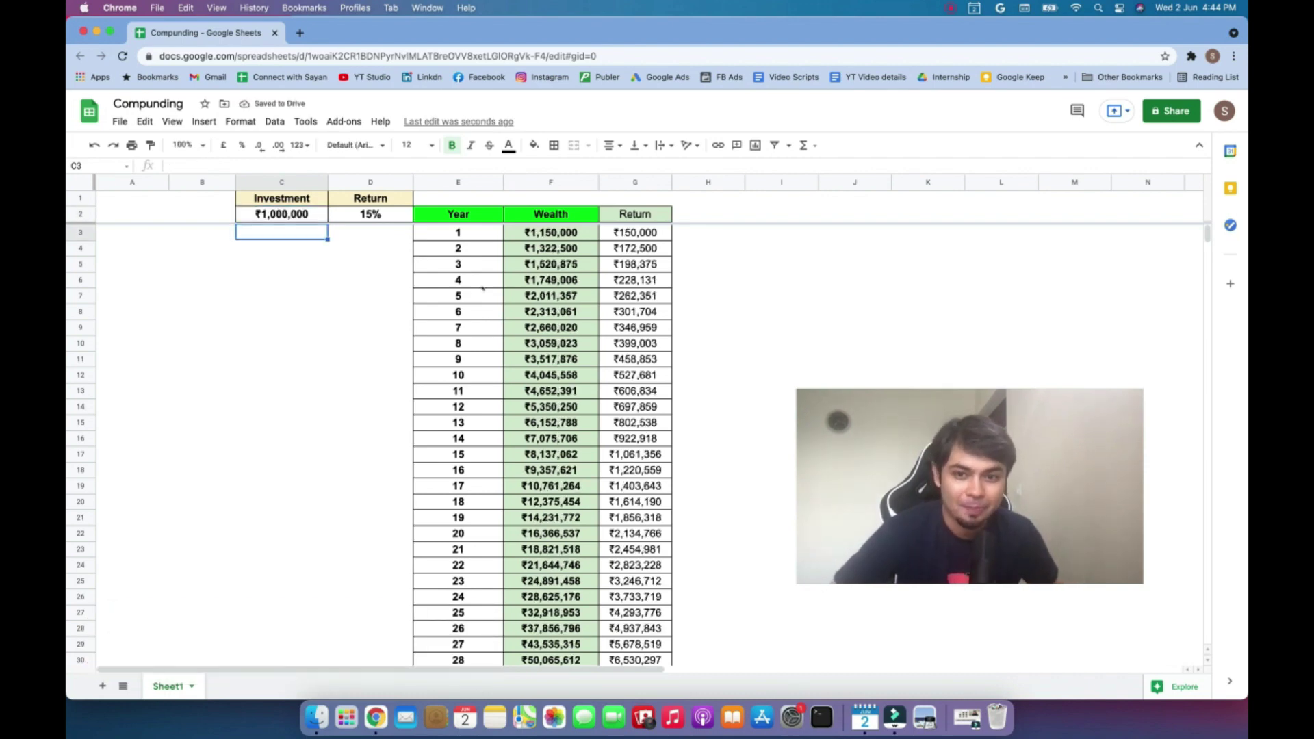
Step: Review the recalculated wealth and return columns through year 30 against the new investment amount
scroll(483, 288, down, 3)
scroll(484, 294, up, 3)
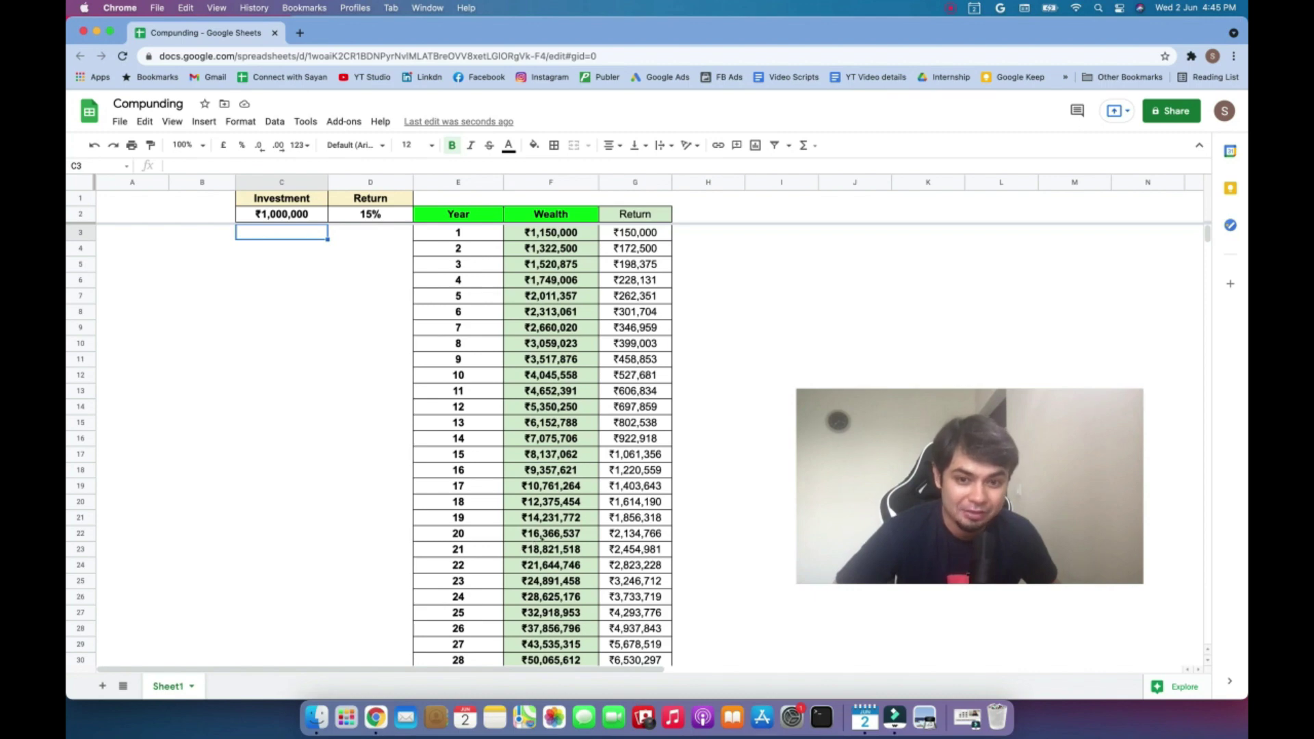
scroll(541, 539, down, 3)
scroll(459, 527, down, 2)
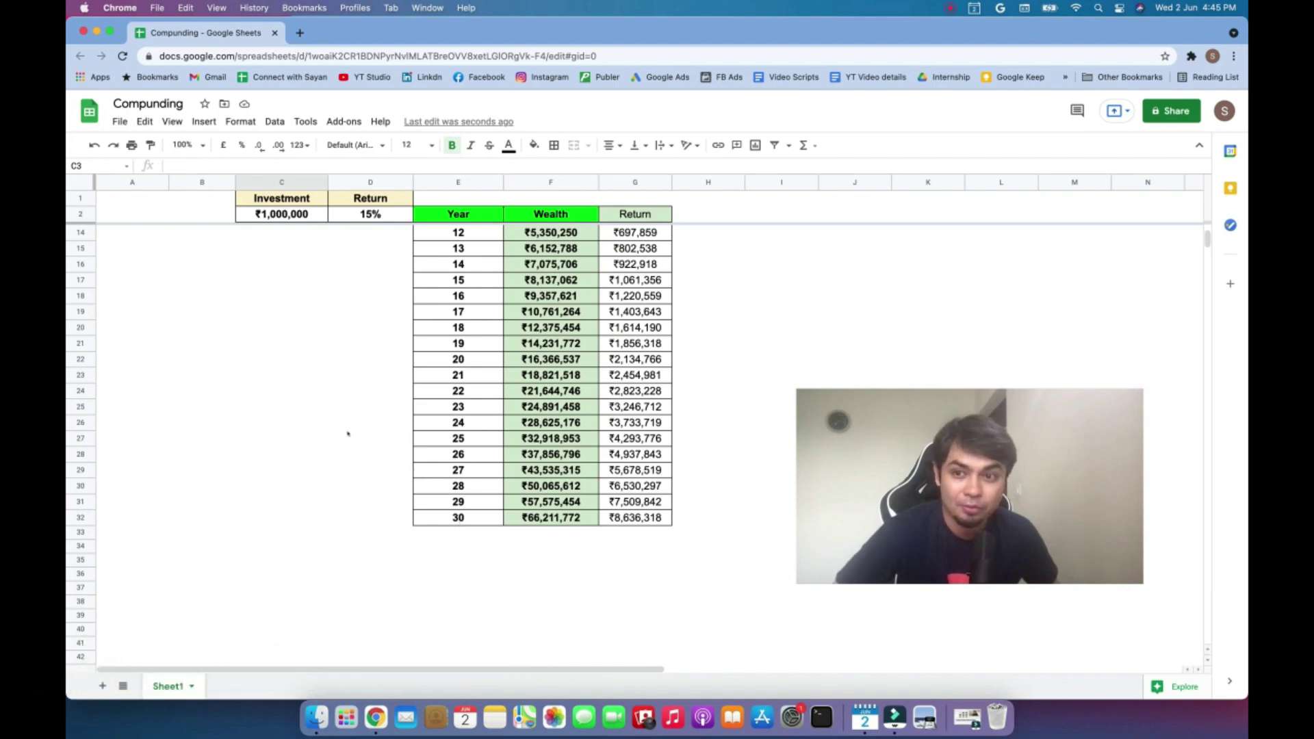
scroll(299, 268, up, 5)
click(275, 215)
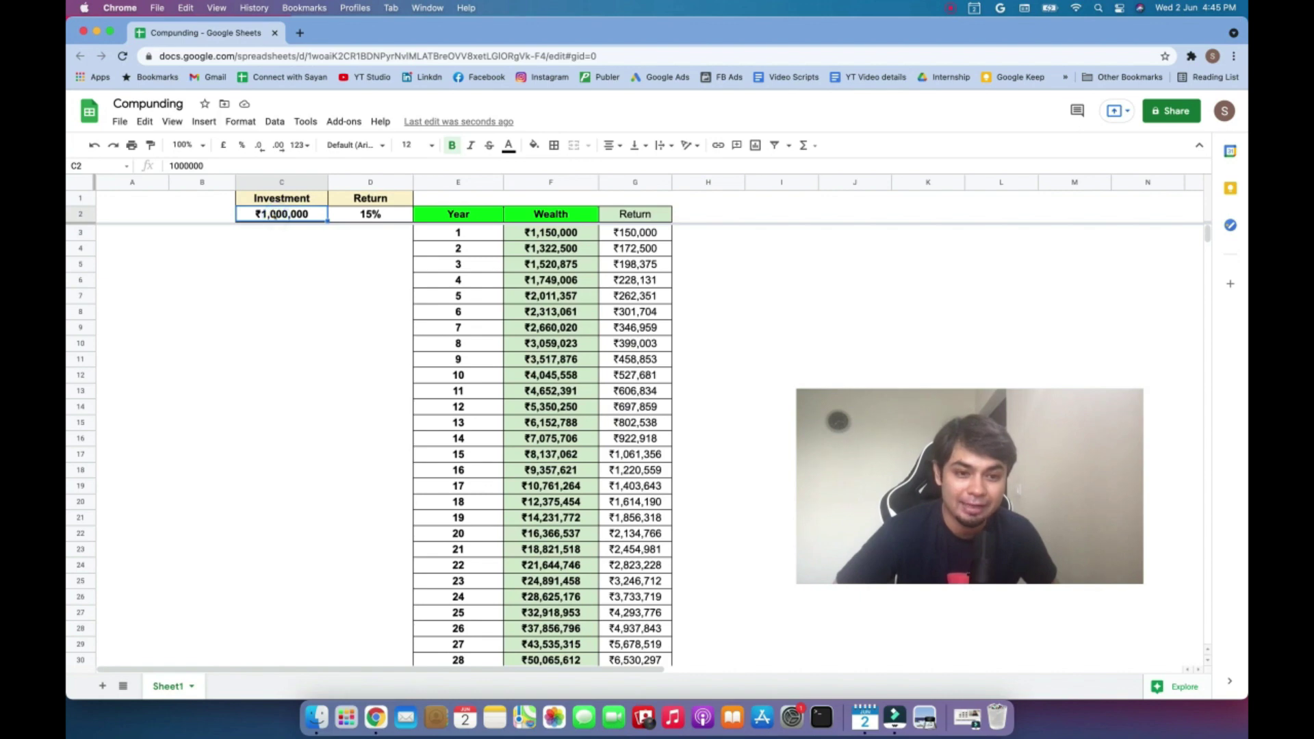
scroll(327, 426, down, 7)
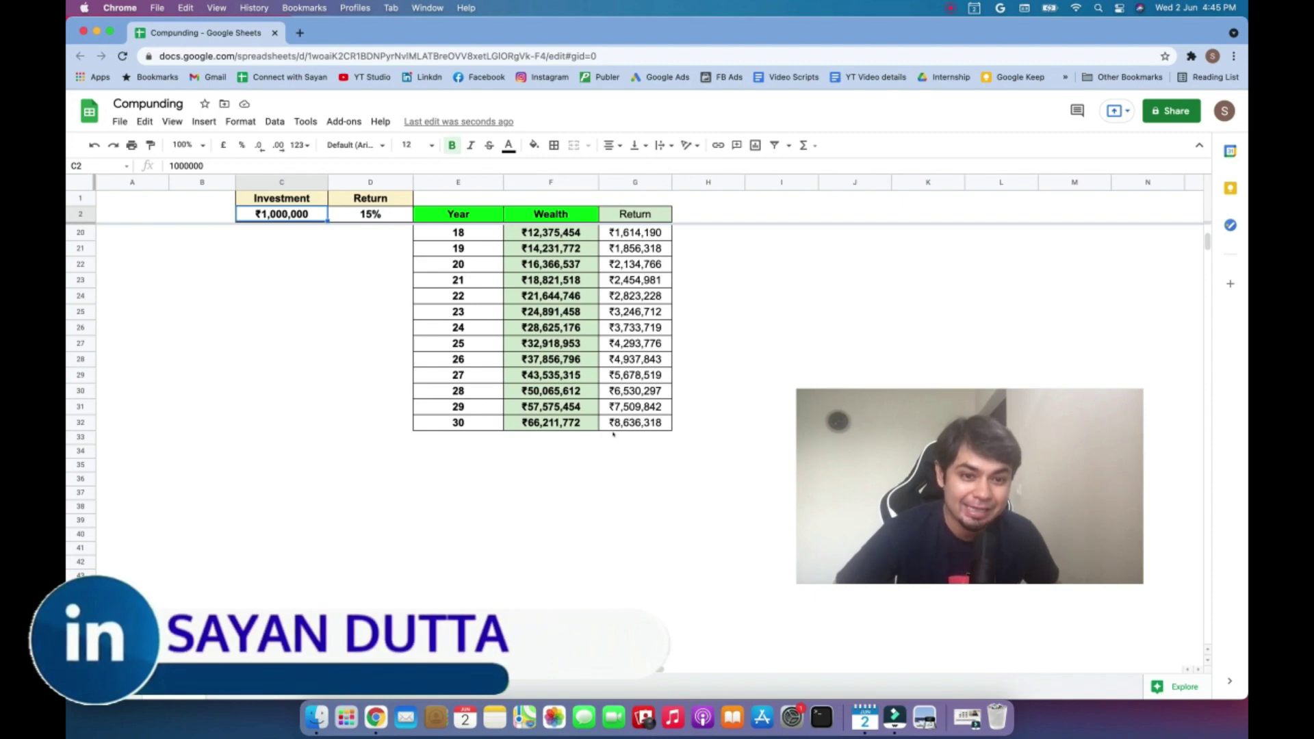
scroll(613, 434, up, 6)
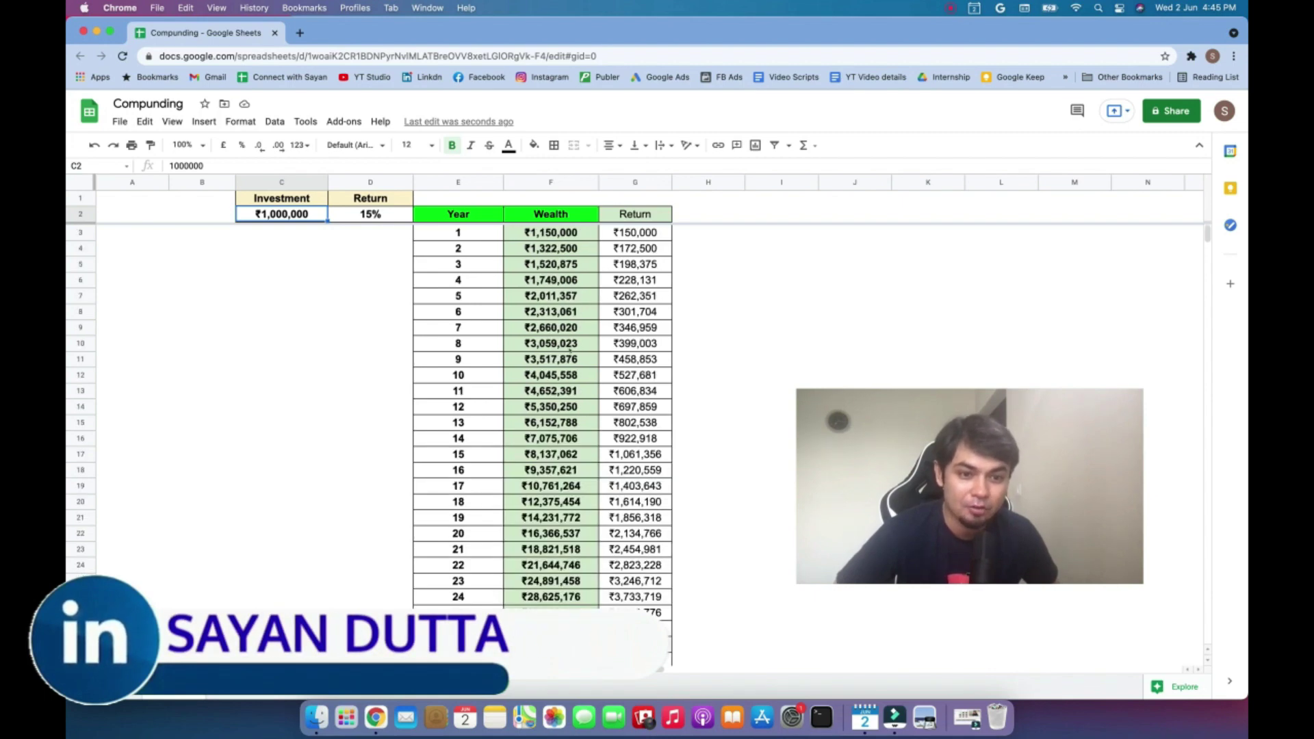